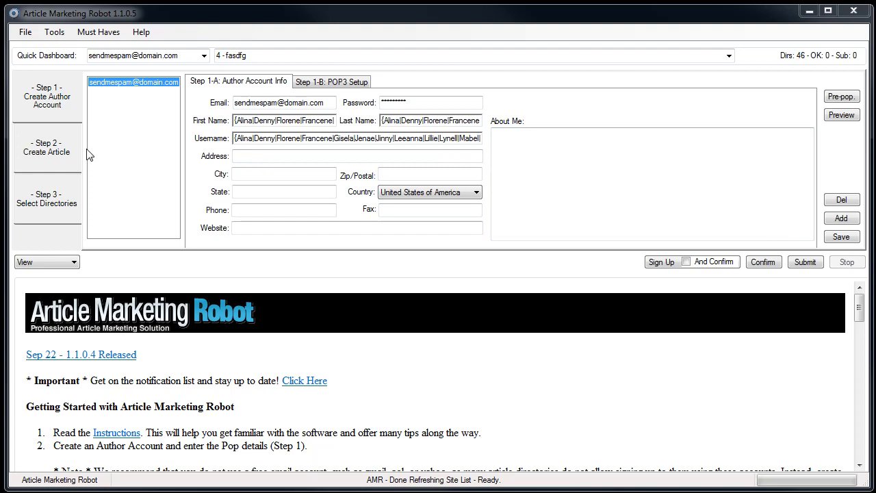
# Step: Open the Create Article stage, and in the browser review the Article Builder page's content description, sample article and topics section
pyautogui.click(68, 156)
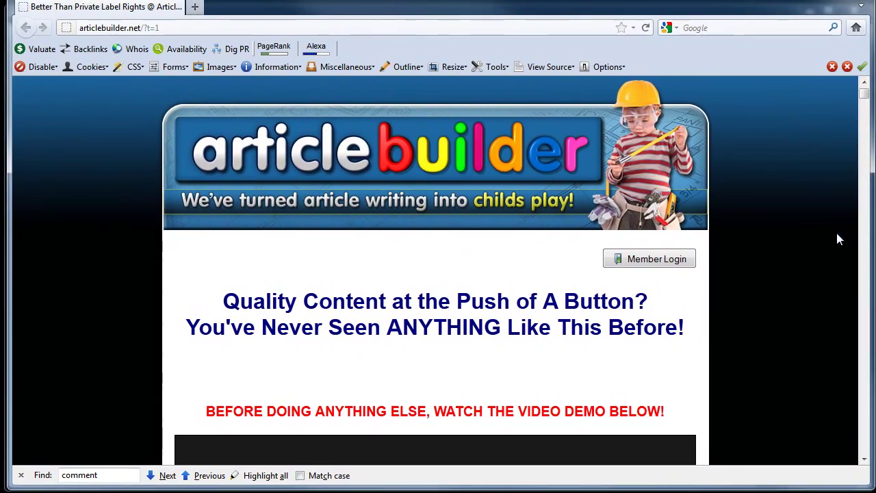
pyautogui.scroll(-3, 810, 241)
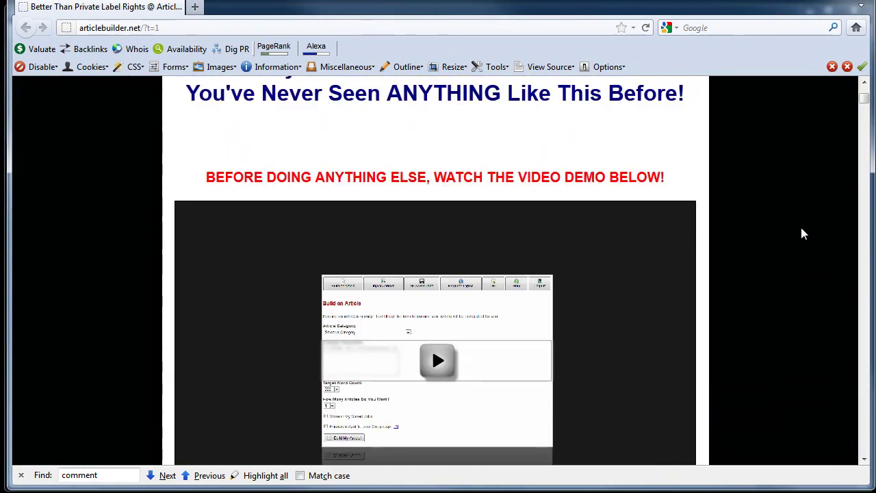
pyautogui.scroll(-5, 802, 233)
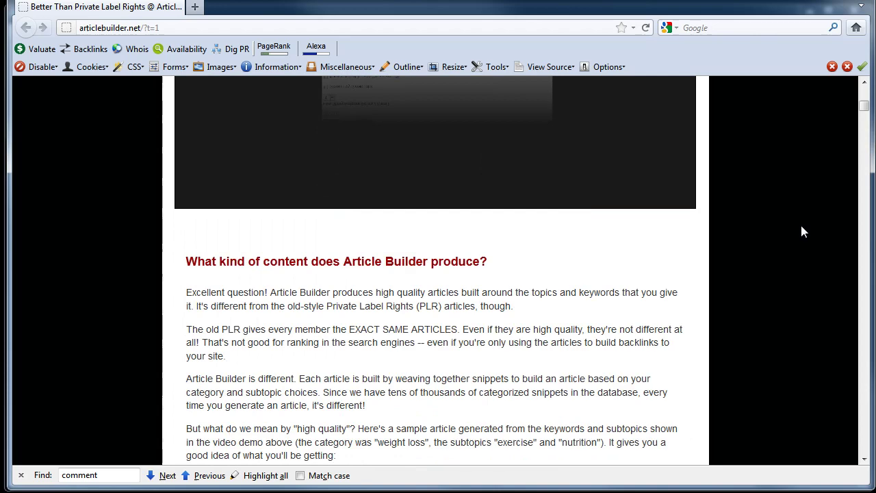
pyautogui.scroll(-1, 802, 232)
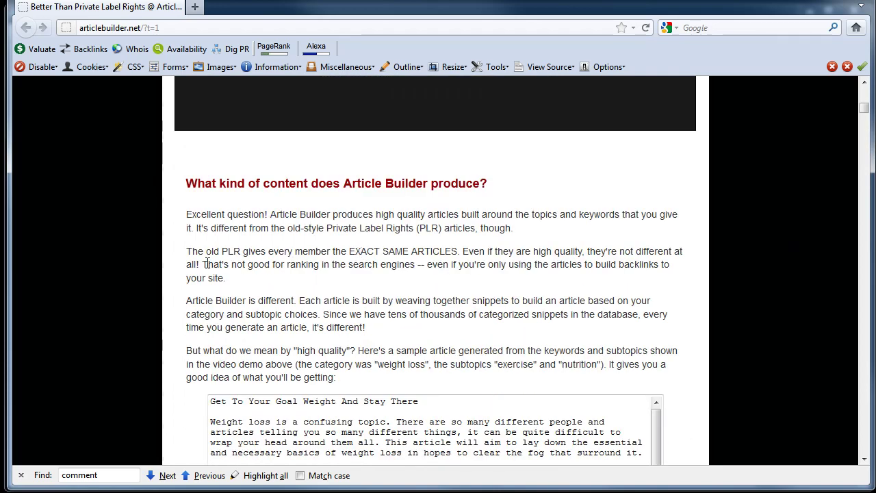
pyautogui.scroll(-1, 199, 260)
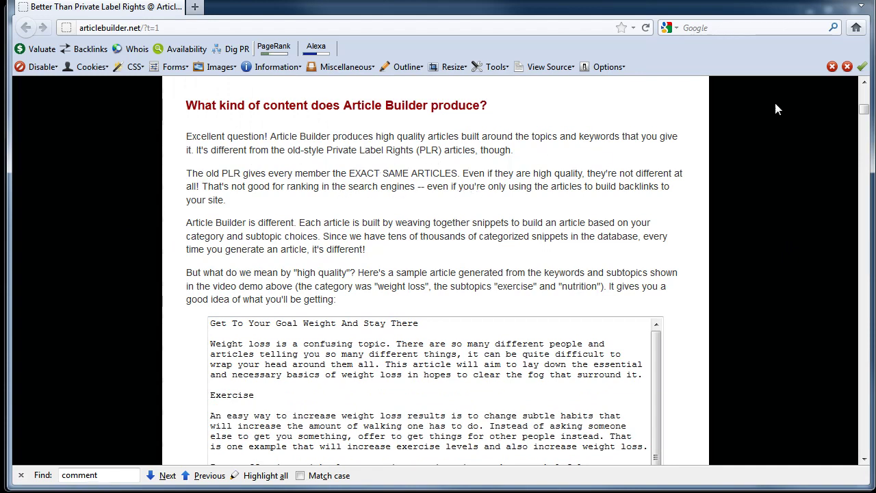
pyautogui.scroll(-2, 270, 181)
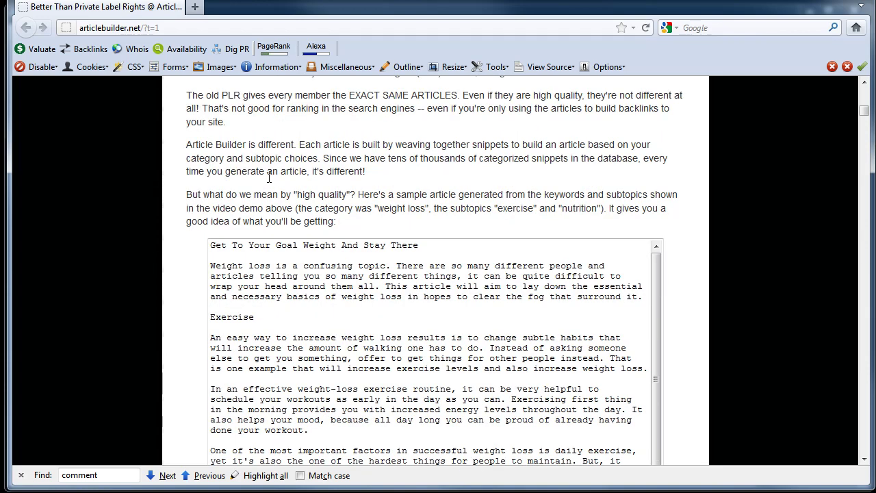
pyautogui.scroll(6, 785, 245)
pyautogui.scroll(5, 776, 227)
pyautogui.scroll(-7, 765, 223)
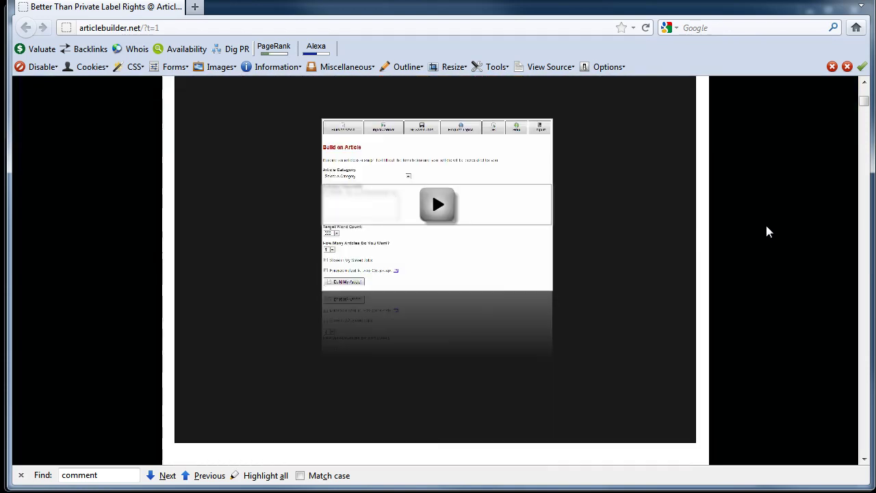
pyautogui.scroll(-2, 765, 231)
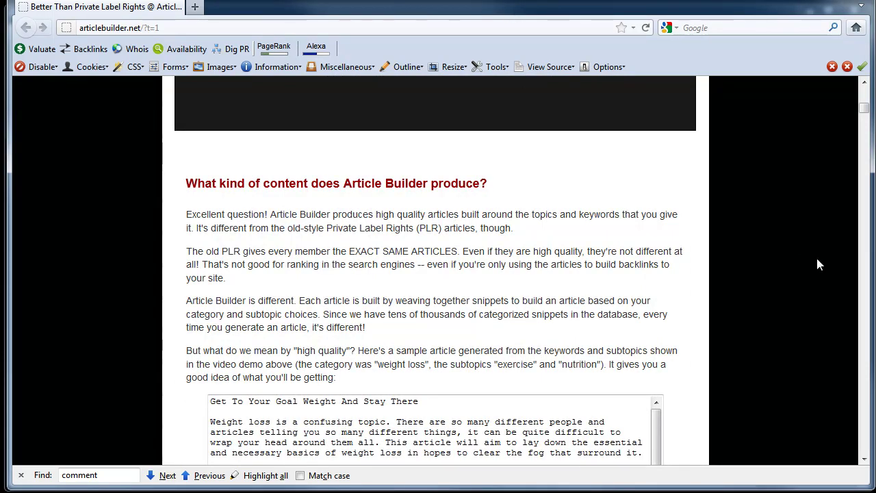
pyautogui.scroll(-10, 728, 241)
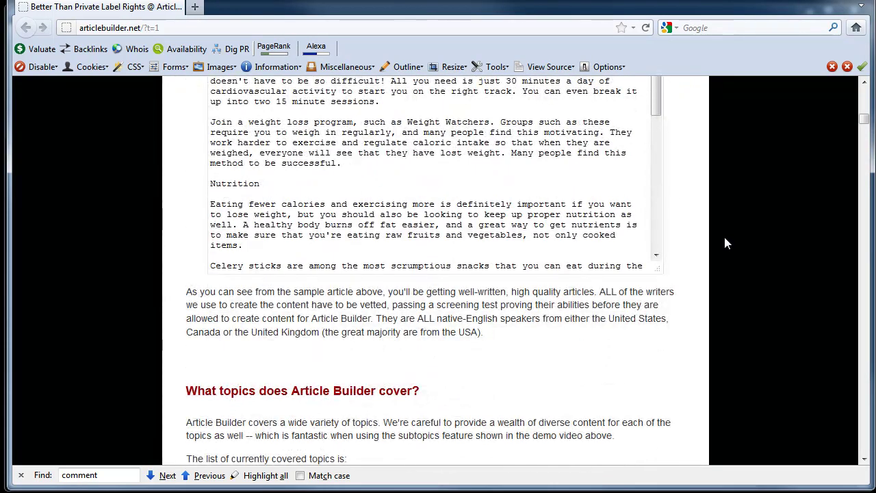
pyautogui.scroll(15, 727, 243)
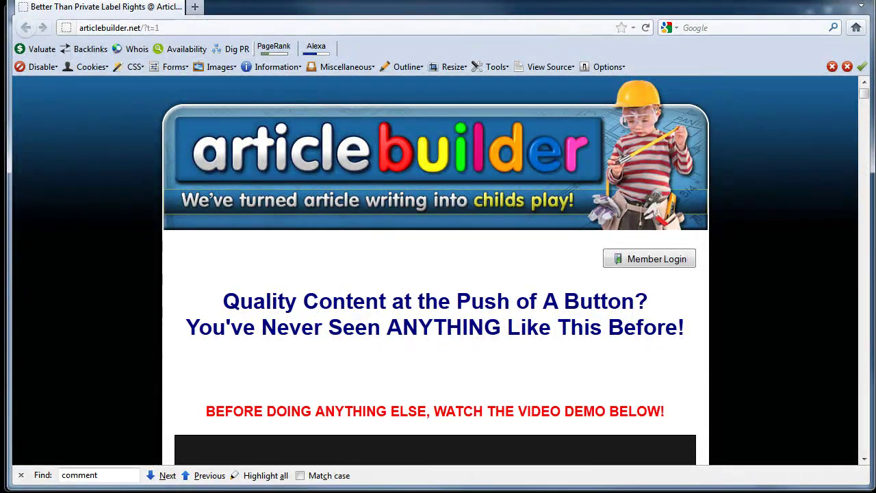
# Step: Switch back to Article Marketing Robot, open its Article Builder settings and refresh the account data
pyautogui.hotkey('alt', 'Tab')
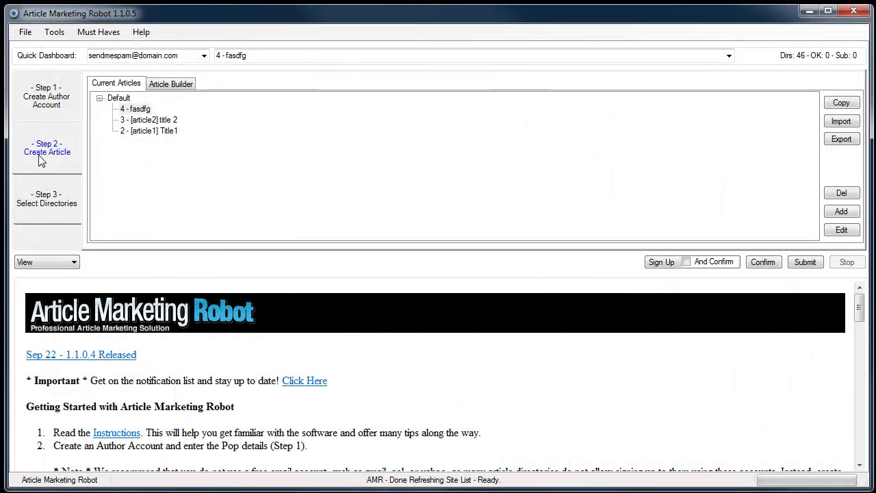
pyautogui.click(169, 88)
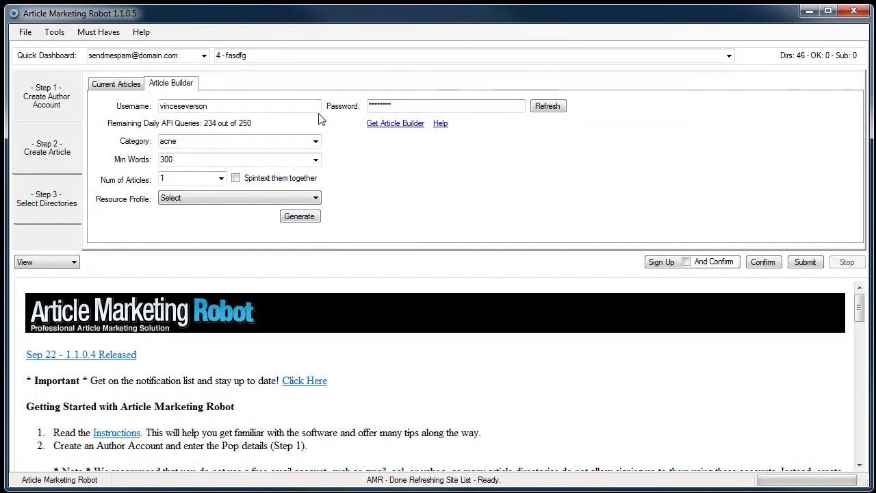
pyautogui.click(551, 108)
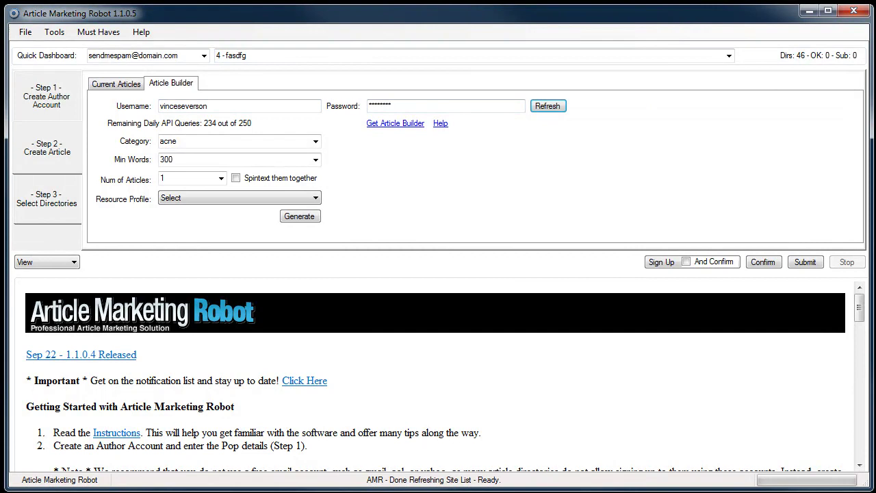
pyautogui.click(404, 124)
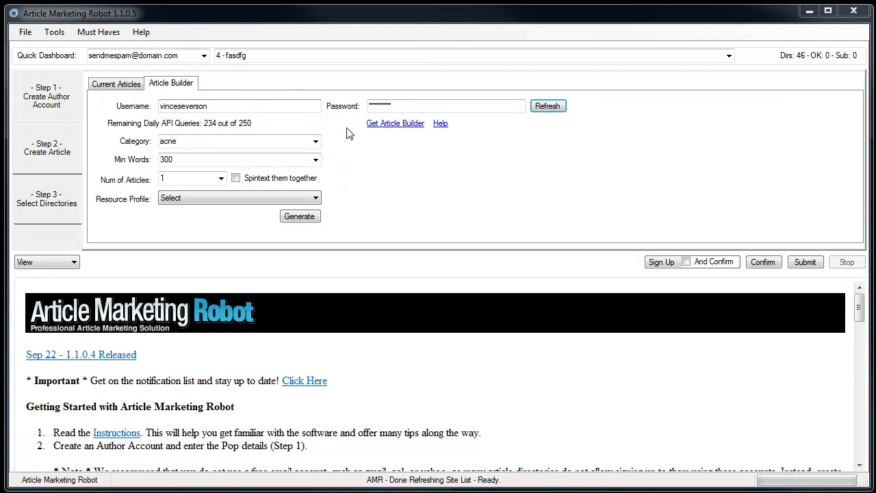
# Step: Set the generated articles' category to article marketing and their minimum word count to 700
pyautogui.click(316, 160)
pyautogui.click(317, 162)
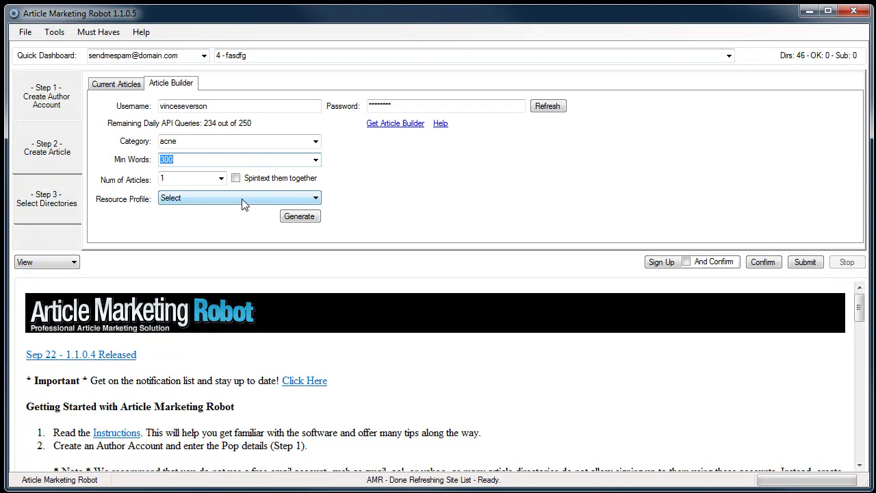
pyautogui.click(316, 142)
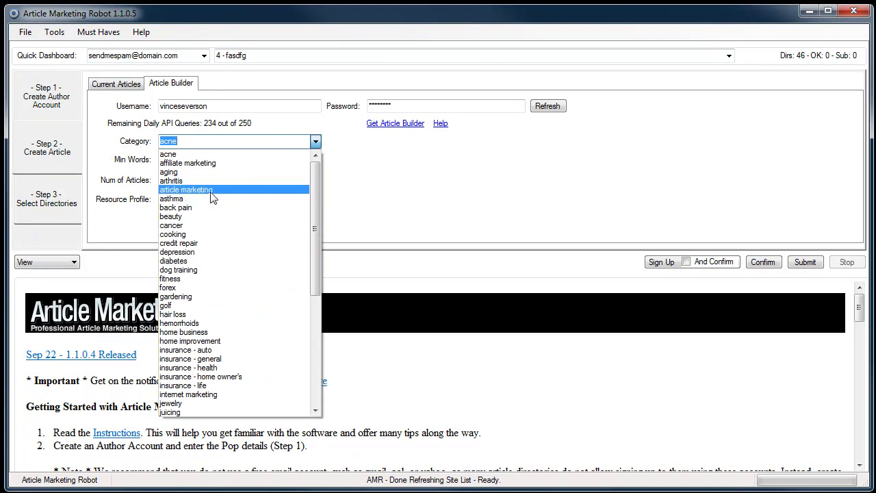
pyautogui.click(211, 192)
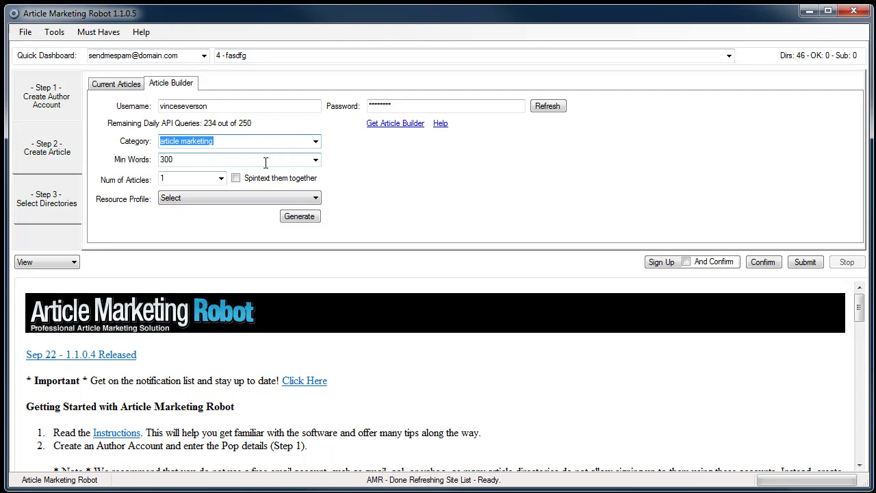
pyautogui.click(316, 159)
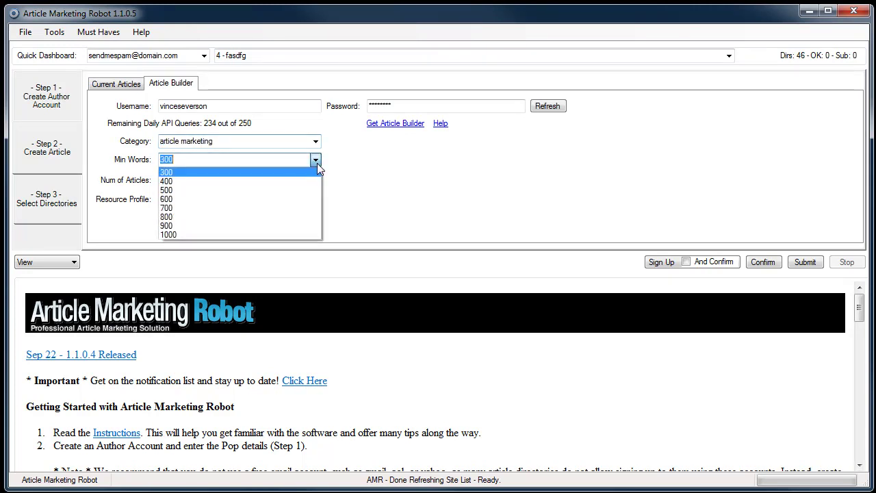
pyautogui.click(188, 208)
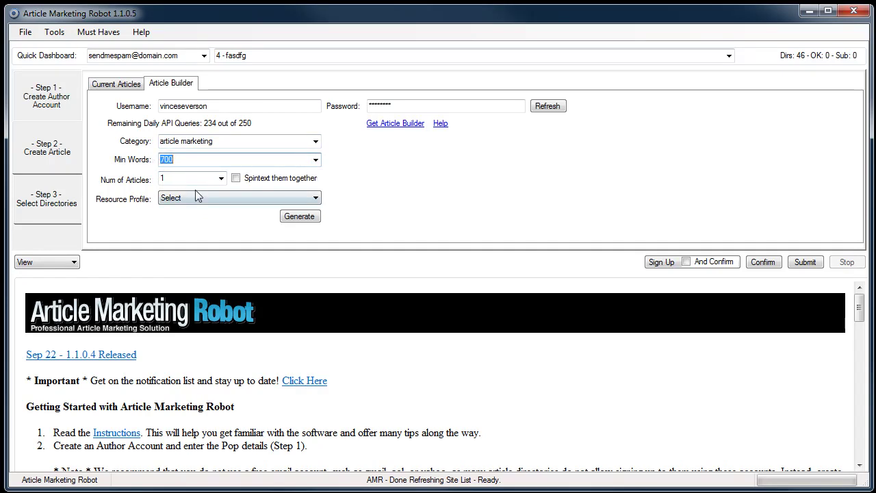
# Step: Generate 10 separate articles with the resource profile "4 - a resource box" and close the article editor
pyautogui.click(221, 179)
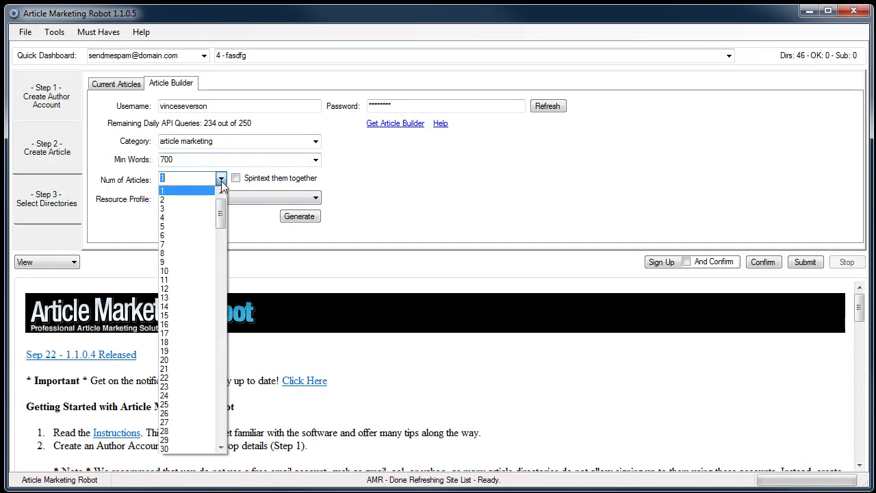
pyautogui.click(181, 271)
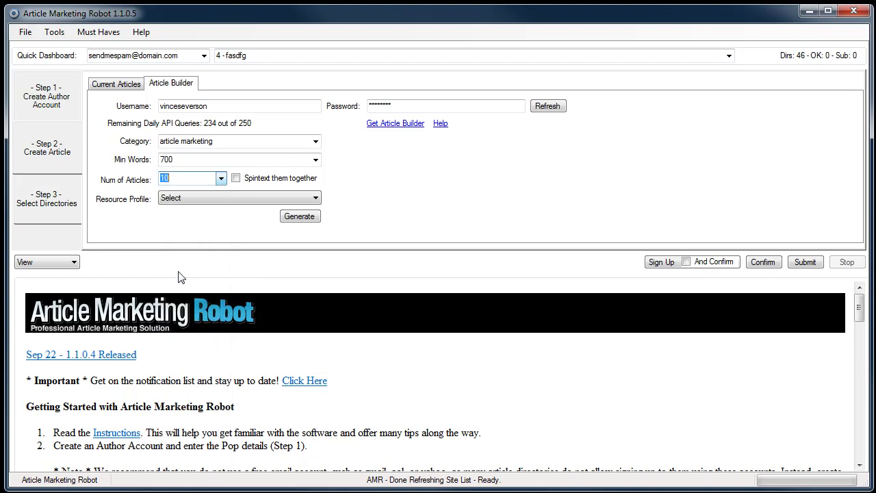
pyautogui.click(263, 198)
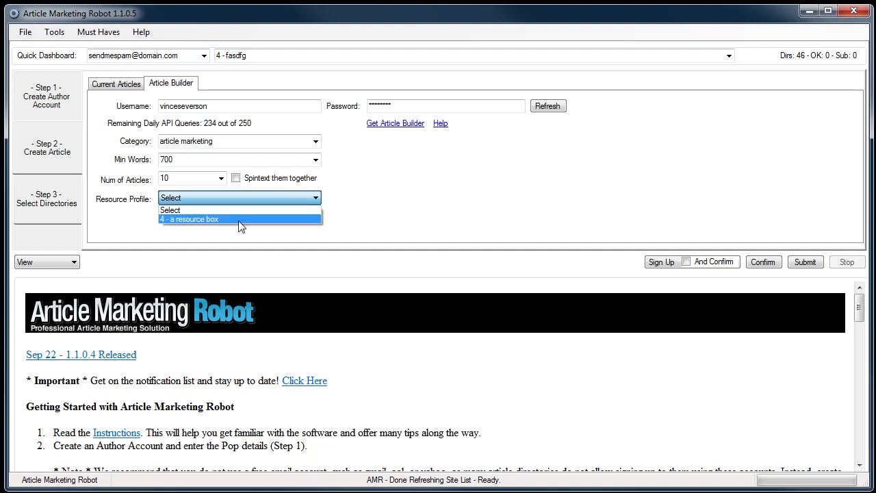
pyautogui.click(187, 218)
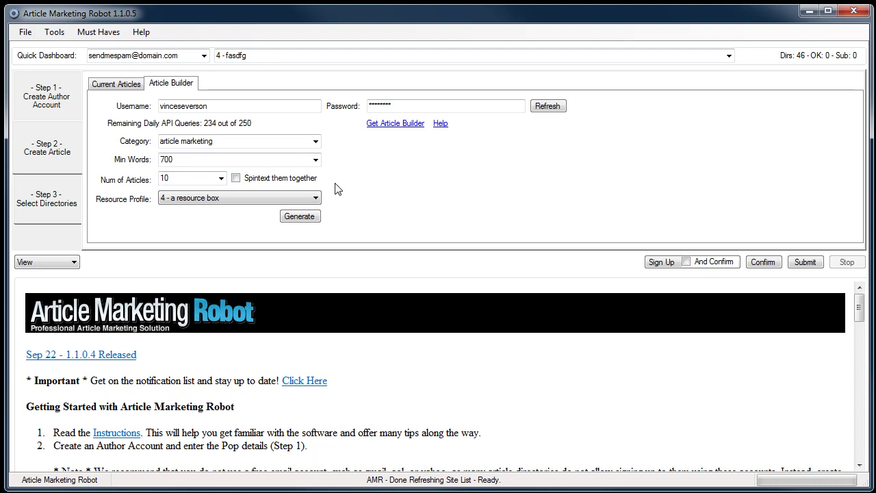
pyautogui.click(313, 220)
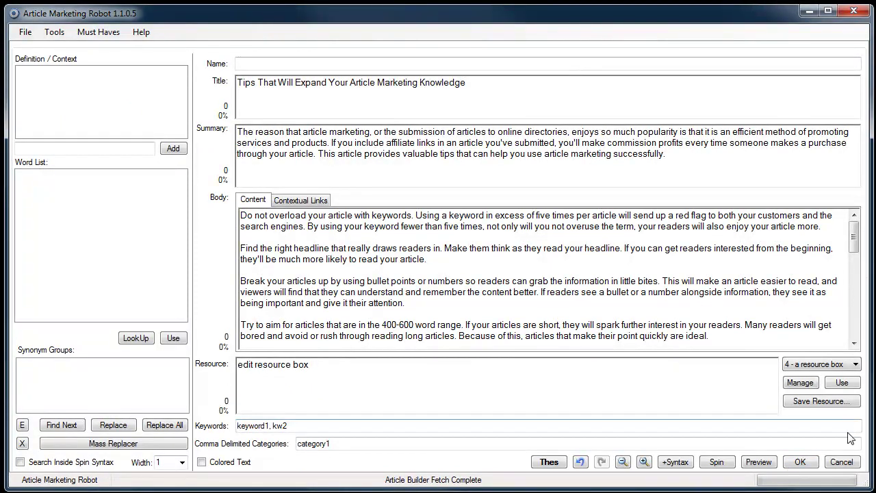
pyautogui.click(841, 462)
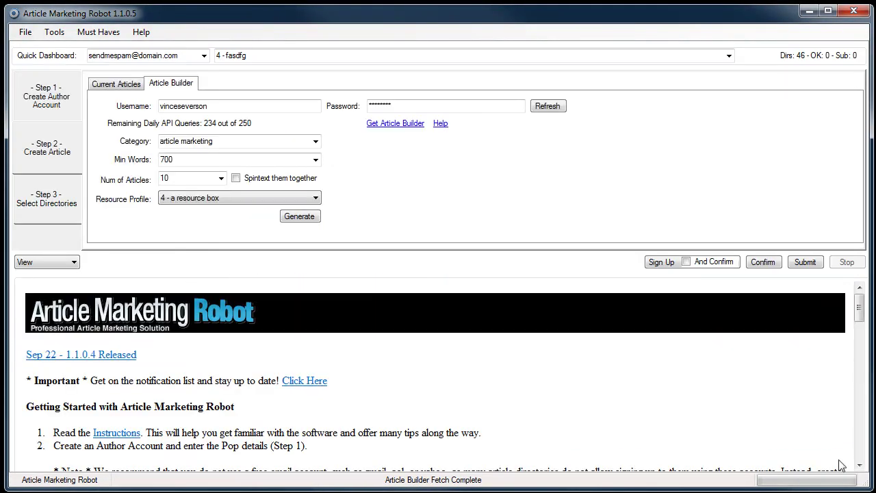
# Step: Show the current articles list and open "Tips That Will Expand Your Article Marketing Knowledge" for editing
pyautogui.click(57, 104)
pyautogui.click(37, 154)
pyautogui.click(110, 85)
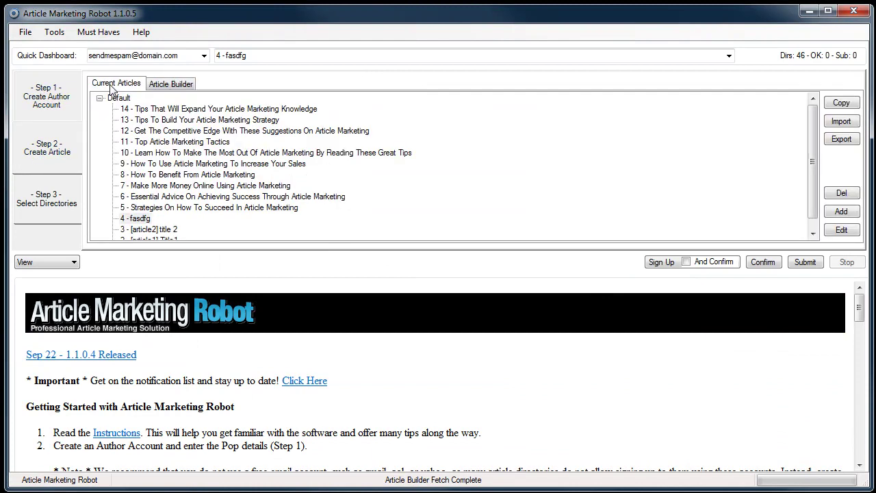
pyautogui.click(141, 208)
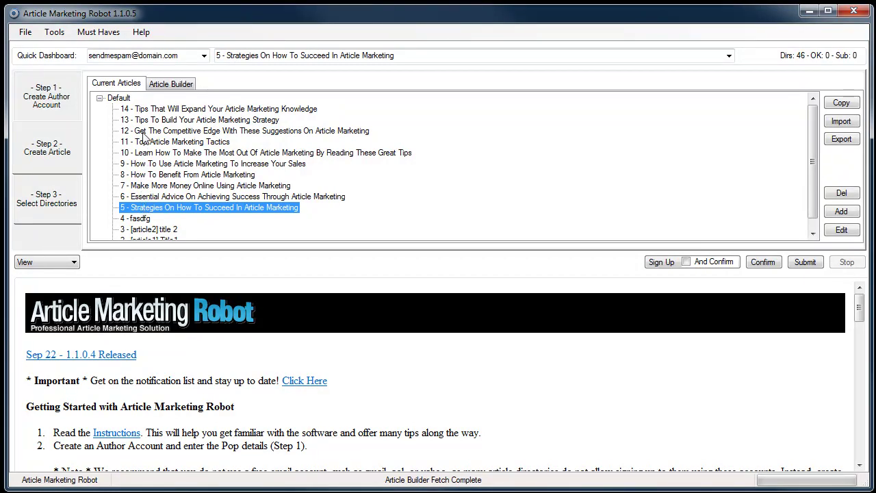
pyautogui.click(148, 111)
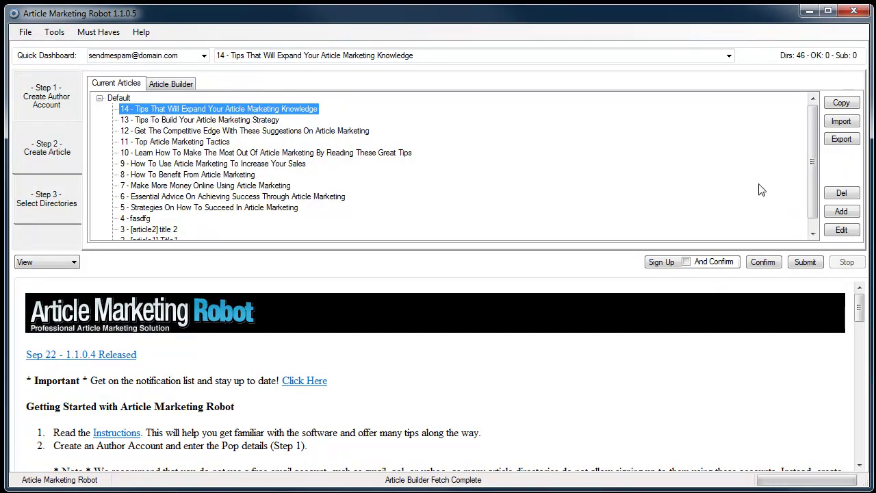
pyautogui.click(842, 231)
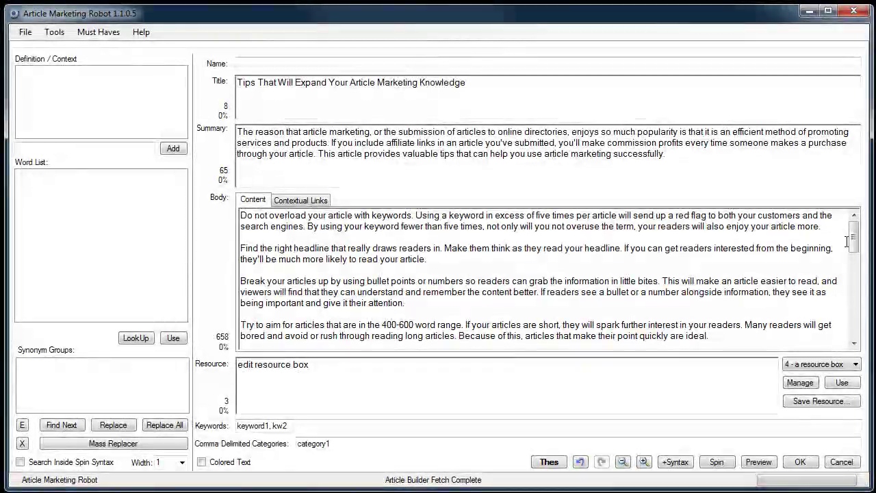
# Step: Examine the generated article's body text and leave the editor without saving
pyautogui.scroll(-6, 846, 241)
pyautogui.scroll(5, 846, 241)
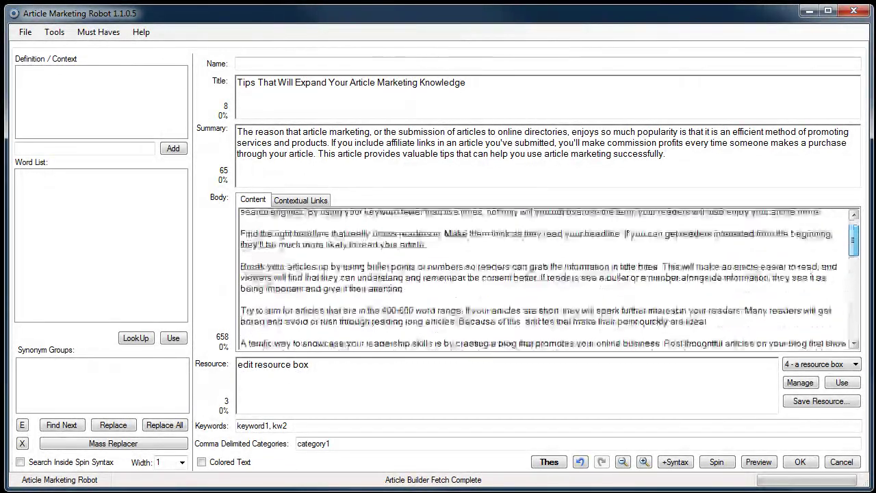
pyautogui.scroll(1, 549, 279)
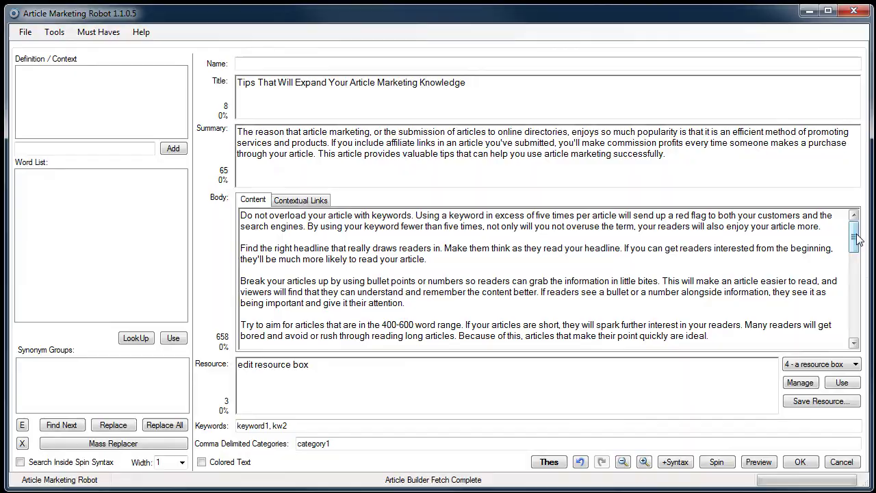
pyautogui.scroll(-2, 860, 250)
pyautogui.moveTo(860, 250); pyautogui.dragTo(865, 321)
pyautogui.click(841, 461)
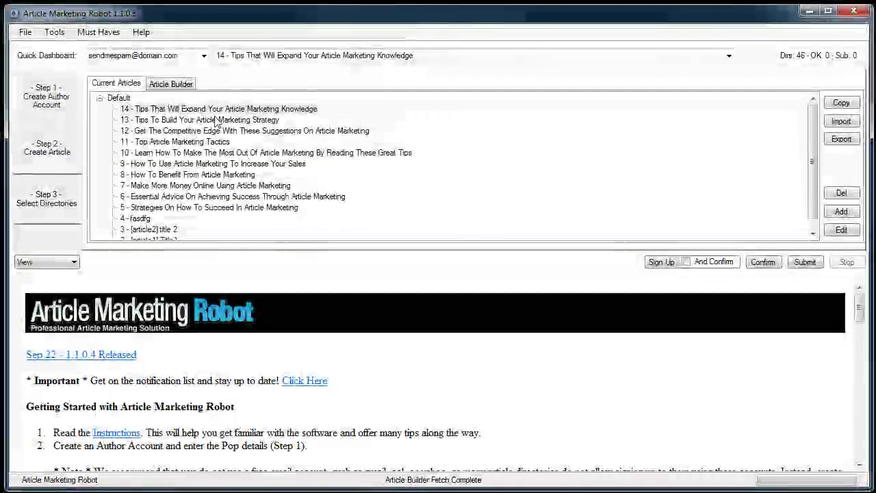
# Step: Return to the Article Builder settings and set the category to article marketing for another generation
pyautogui.click(202, 111)
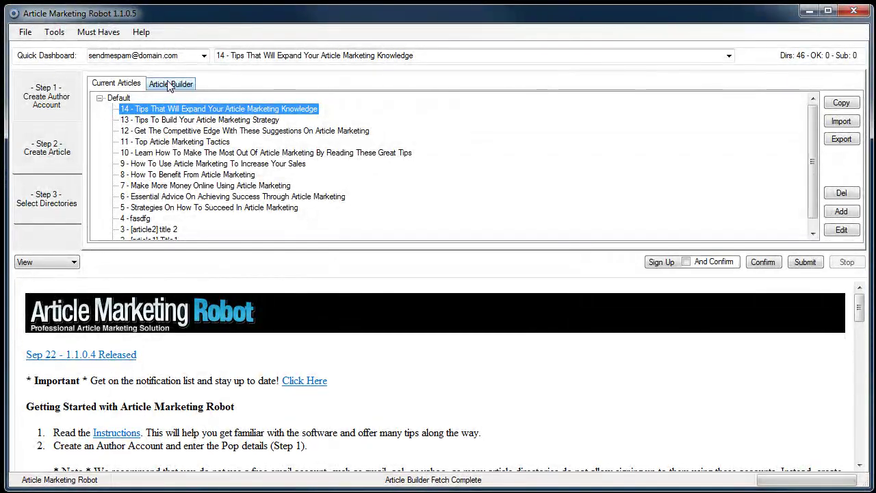
pyautogui.click(182, 84)
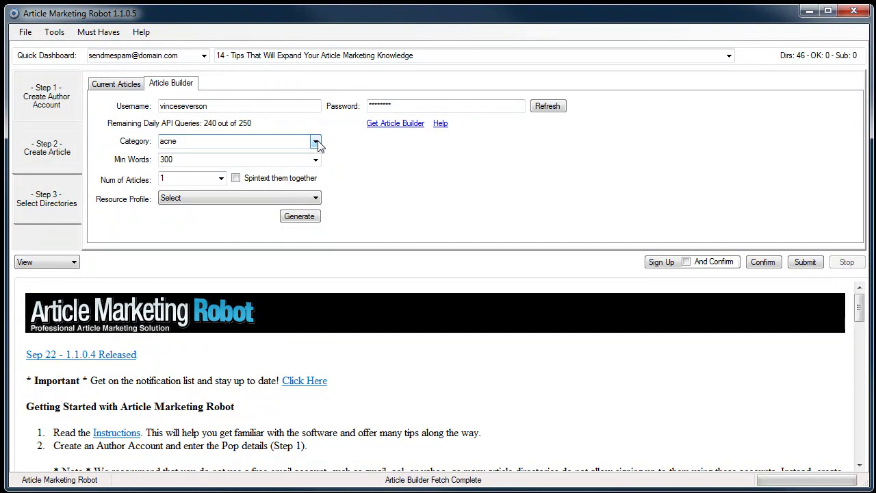
pyautogui.click(316, 142)
pyautogui.click(188, 191)
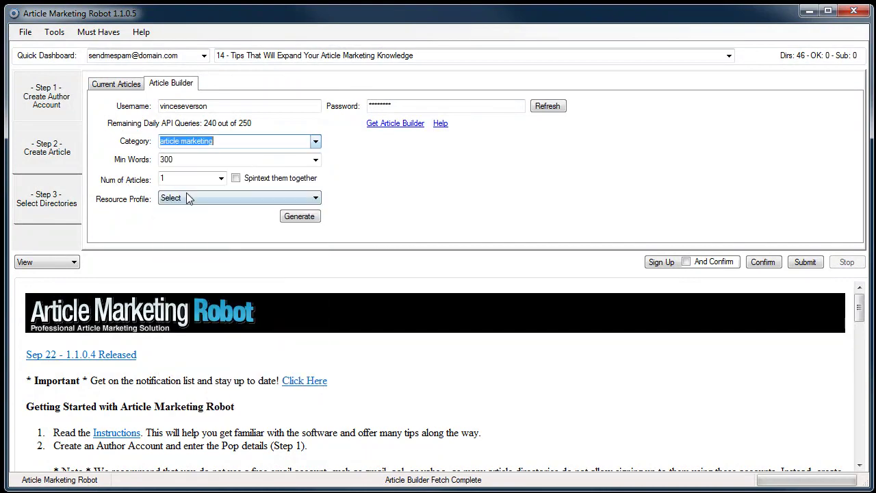
# Step: Generate 9 article marketing articles of at least 800 words, spintexted together, using the resource profile "4 - a resource box"
pyautogui.click(316, 159)
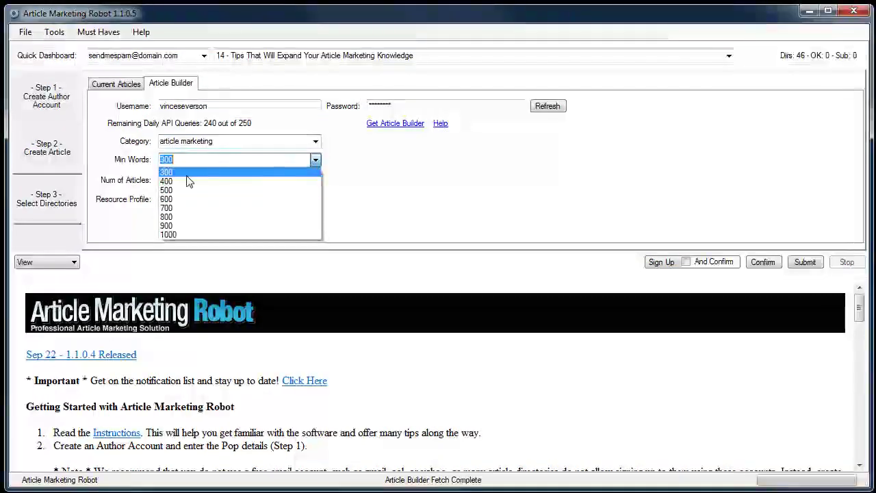
pyautogui.click(180, 217)
pyautogui.click(221, 178)
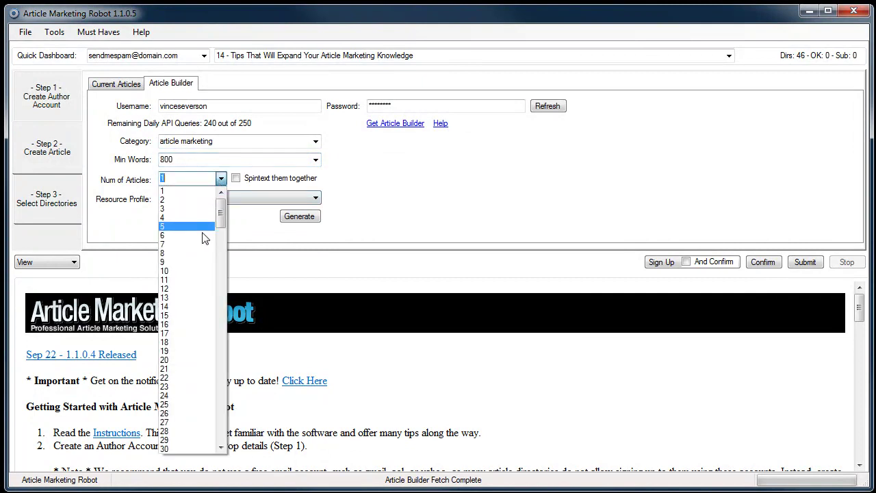
pyautogui.click(206, 261)
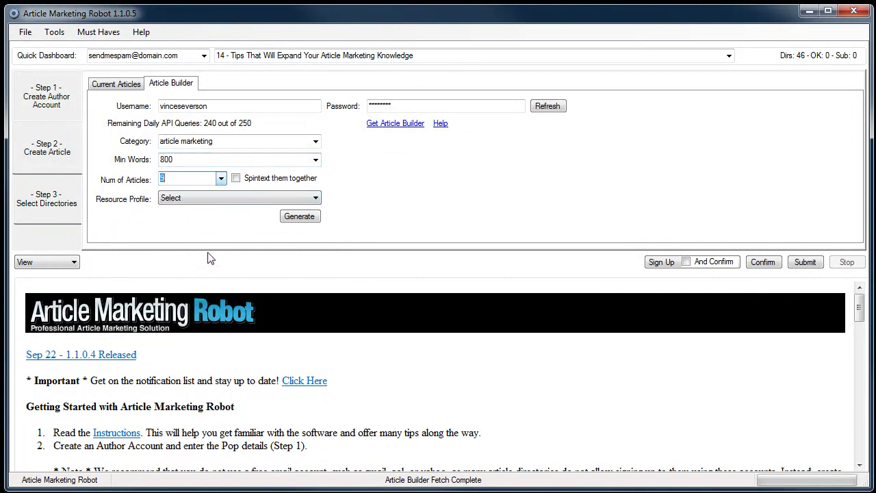
pyautogui.click(235, 178)
pyautogui.click(315, 199)
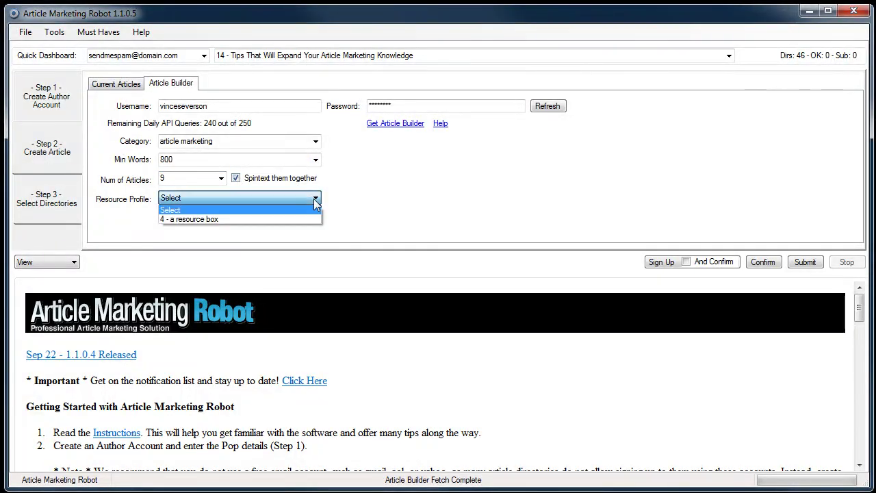
pyautogui.click(189, 219)
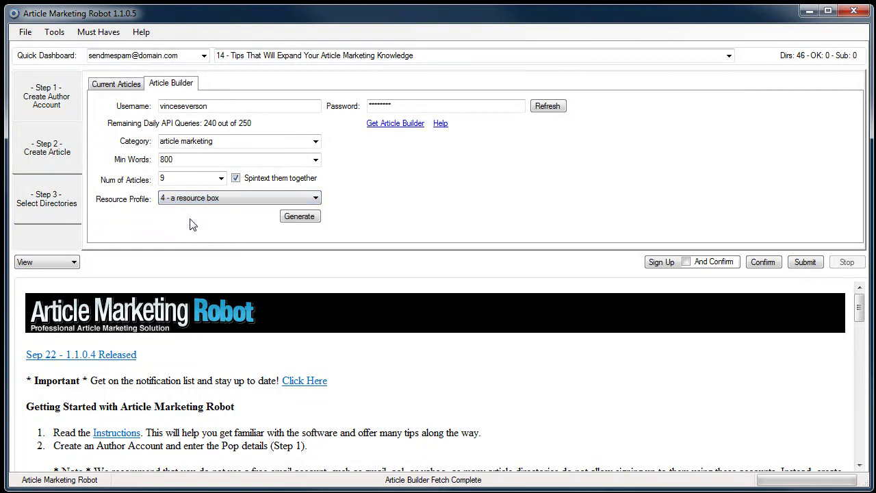
pyautogui.click(305, 219)
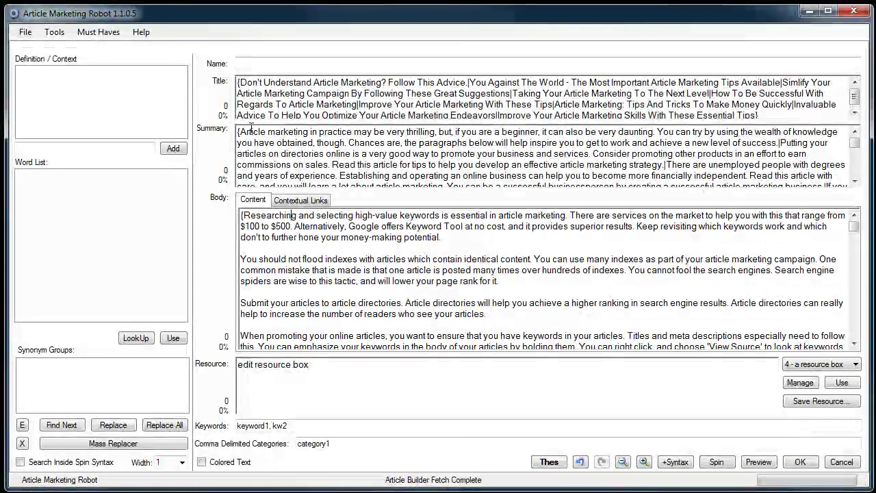
# Step: Inspect the spintexted body, preview the article in the browser, compare the spun versions, and return to the article editor
pyautogui.click(241, 221)
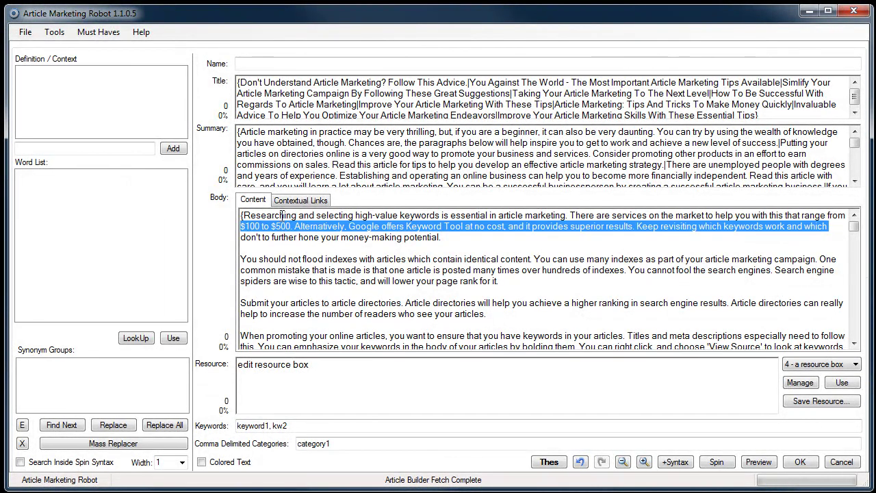
pyautogui.click(244, 230)
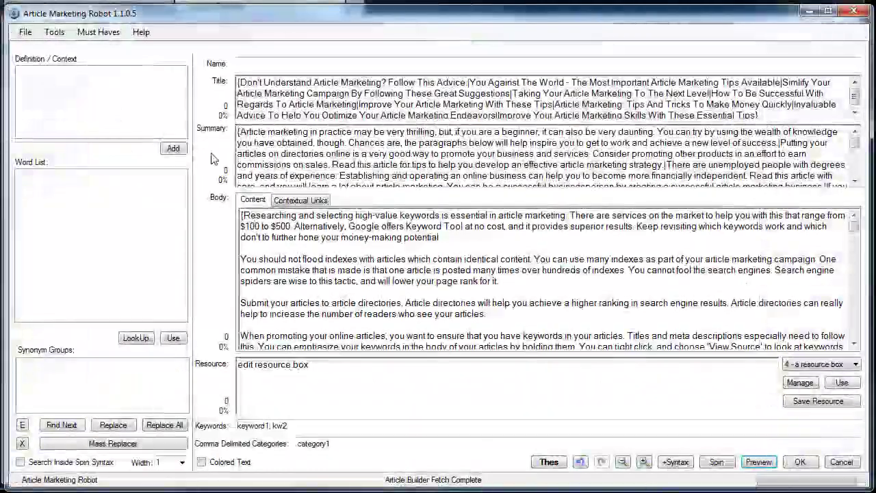
pyautogui.click(758, 462)
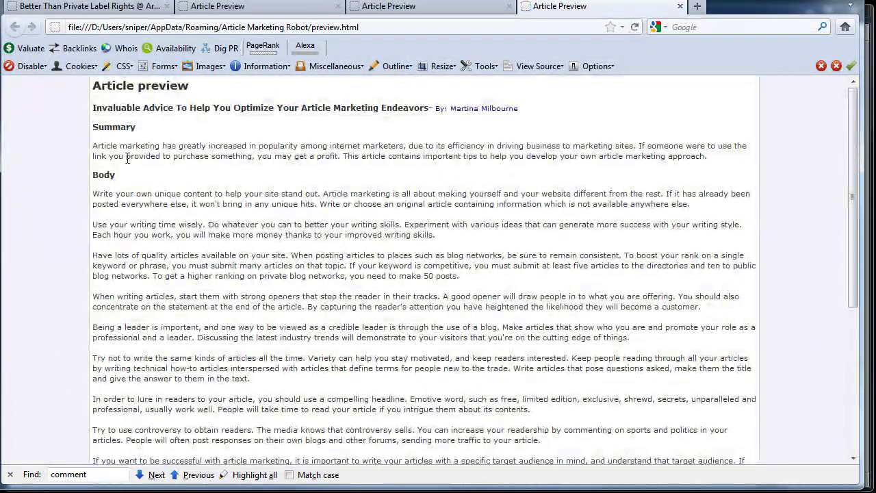
pyautogui.click(417, 9)
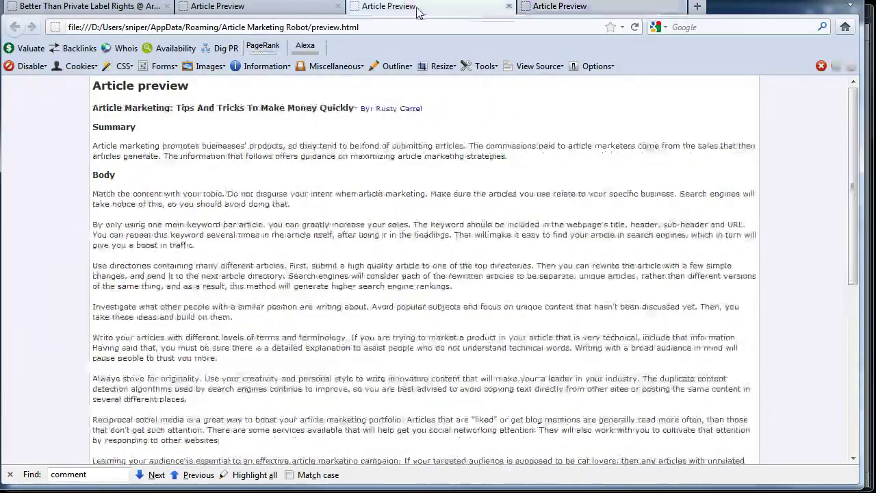
pyautogui.hotkey('ctrl', 'shift', 'Tab')
pyautogui.hotkey('ctrl', 'Tab')
pyautogui.hotkey('ctrl', 'Tab')
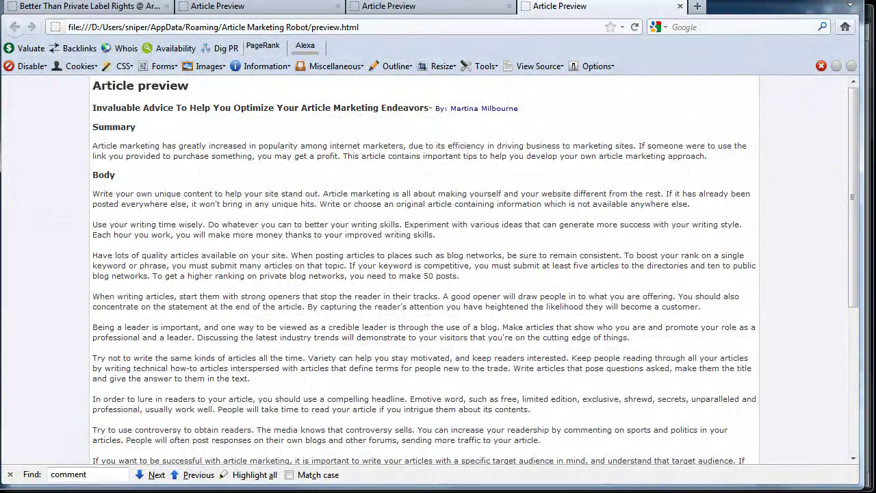
pyautogui.hotkey('alt', 'F4')
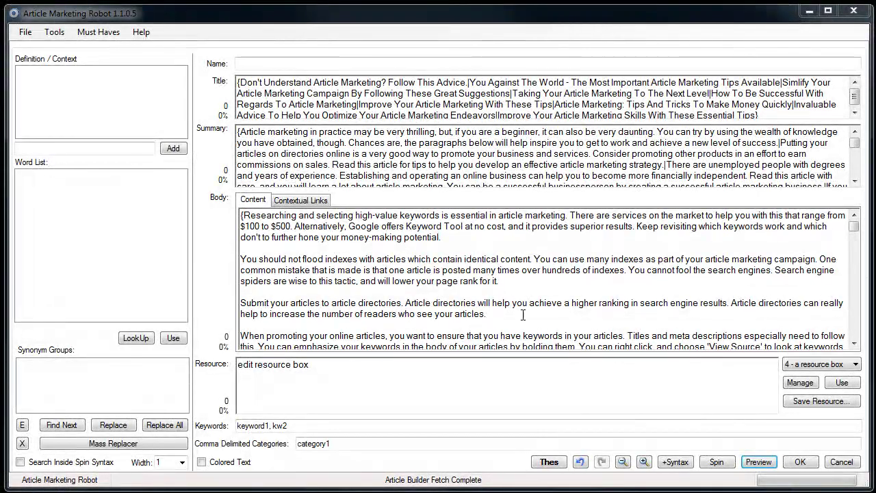
# Step: Review the article's resource text and the saved resource profiles, and save the spintexted article
pyautogui.doubleClick(245, 364)
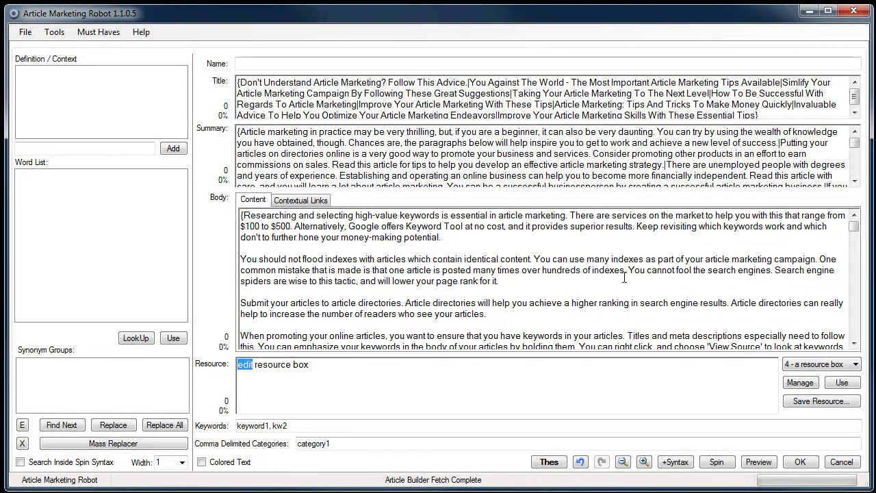
pyautogui.click(333, 364)
pyautogui.click(797, 364)
pyautogui.click(801, 382)
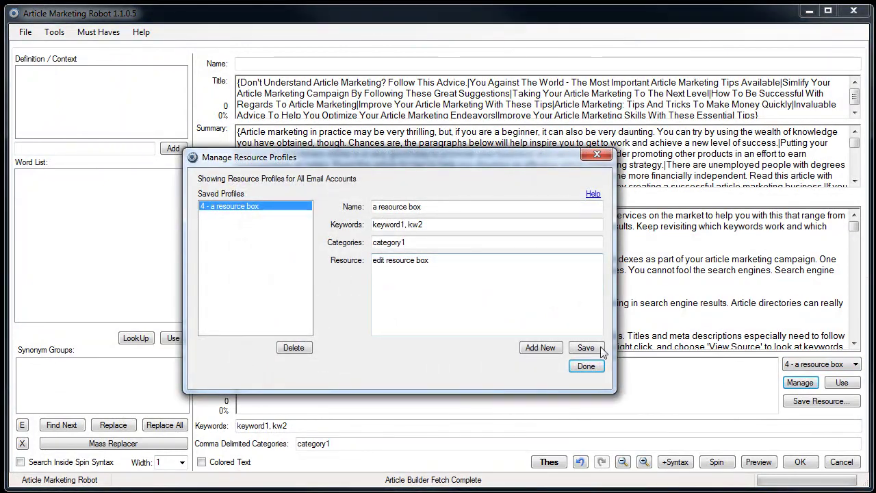
pyautogui.click(586, 366)
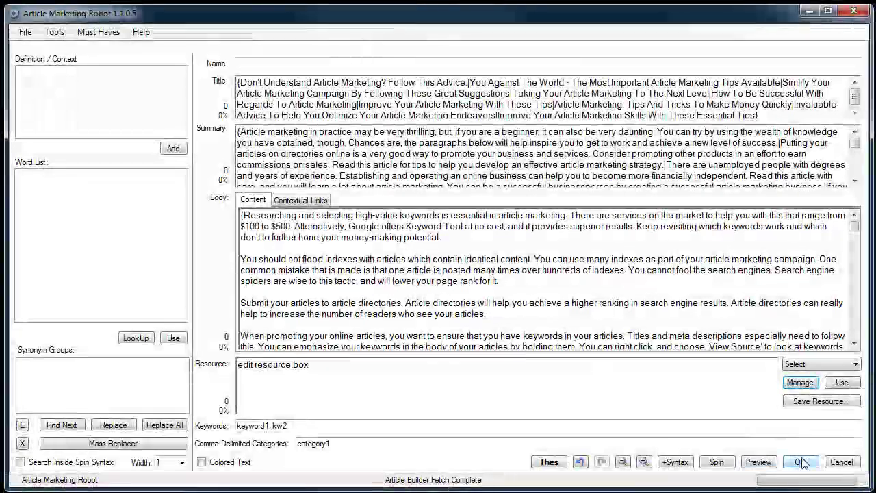
pyautogui.click(800, 462)
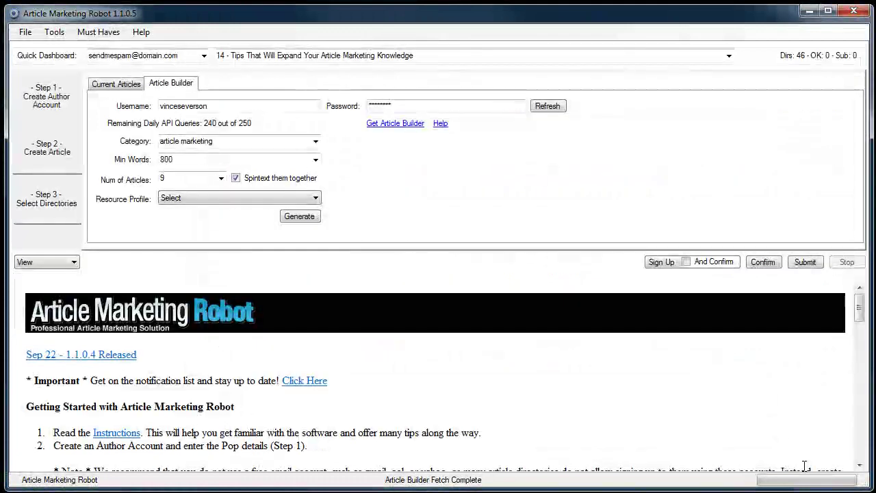